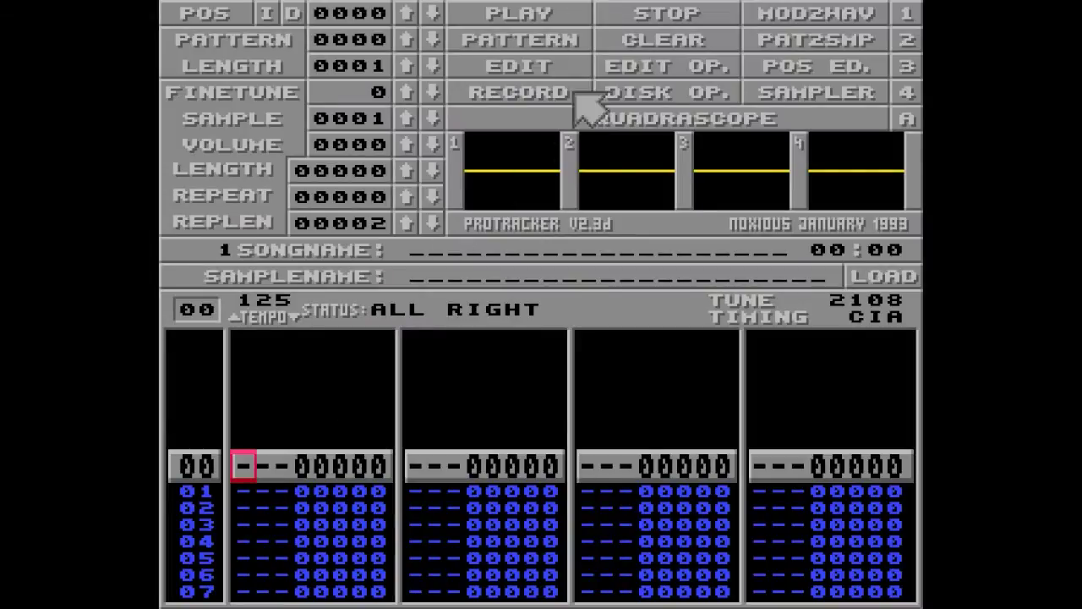
Step: Load the SINECZ.IFF sample through Disk Op. and return to the pattern editor
left_click(672, 95)
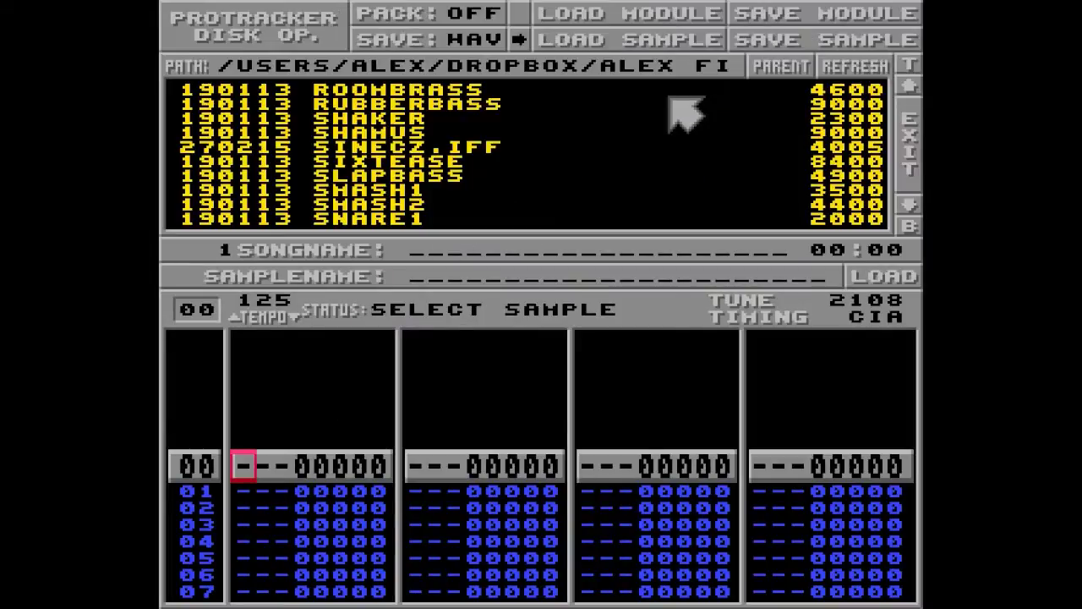
left_click(485, 147)
left_click(910, 152)
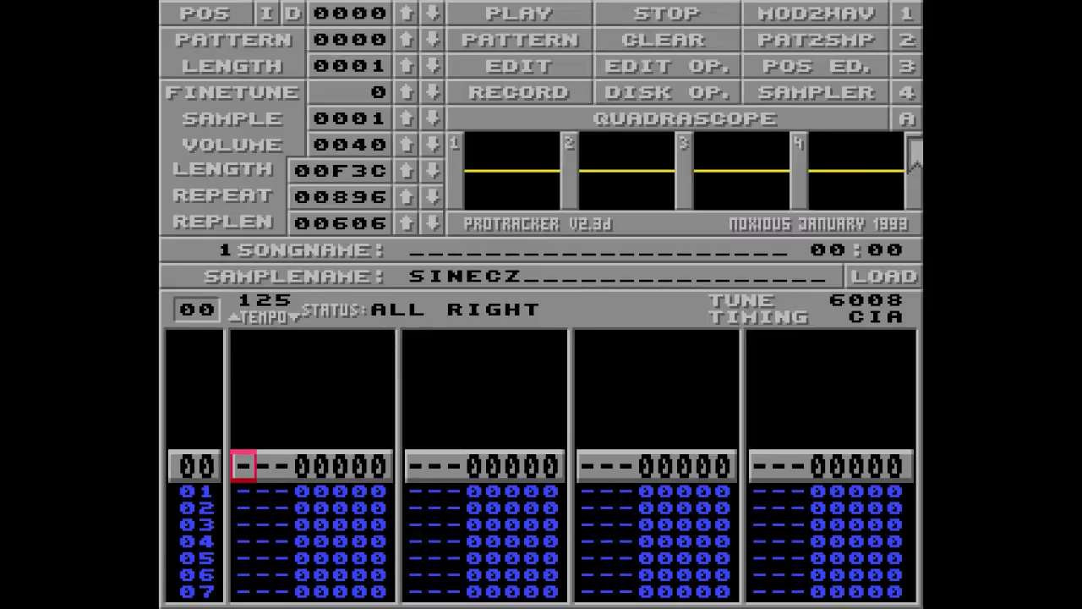
Step: Enter the F0C speed command on row 00 of track 1
key("Right")
key("Right")
key("Right")
key("f")
key("Right")
key("Right")
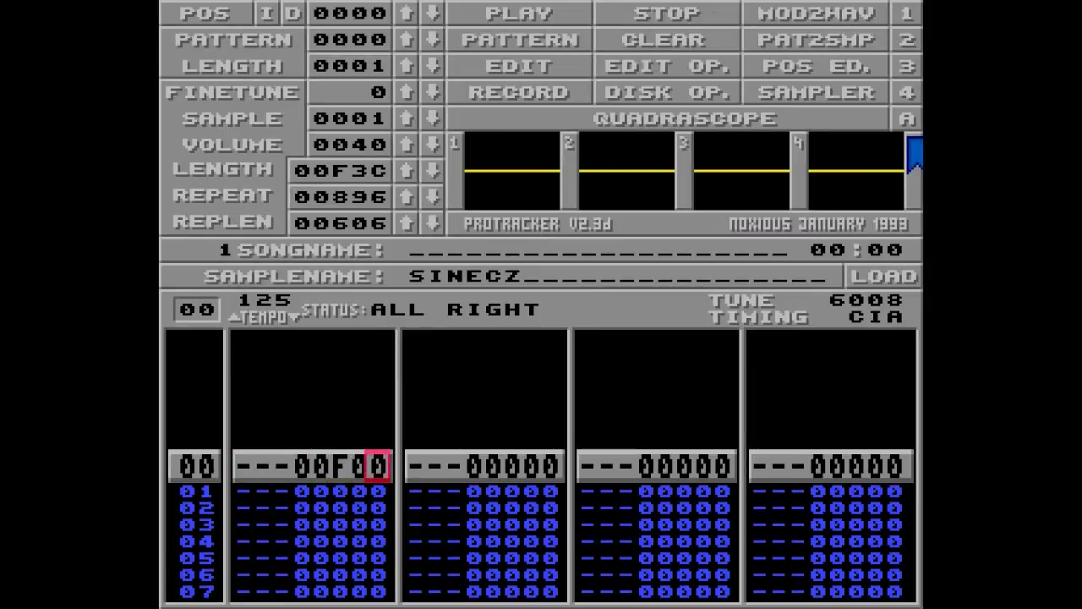
key("c")
key("Right")
key("Right")
key("Up")
key("Left")
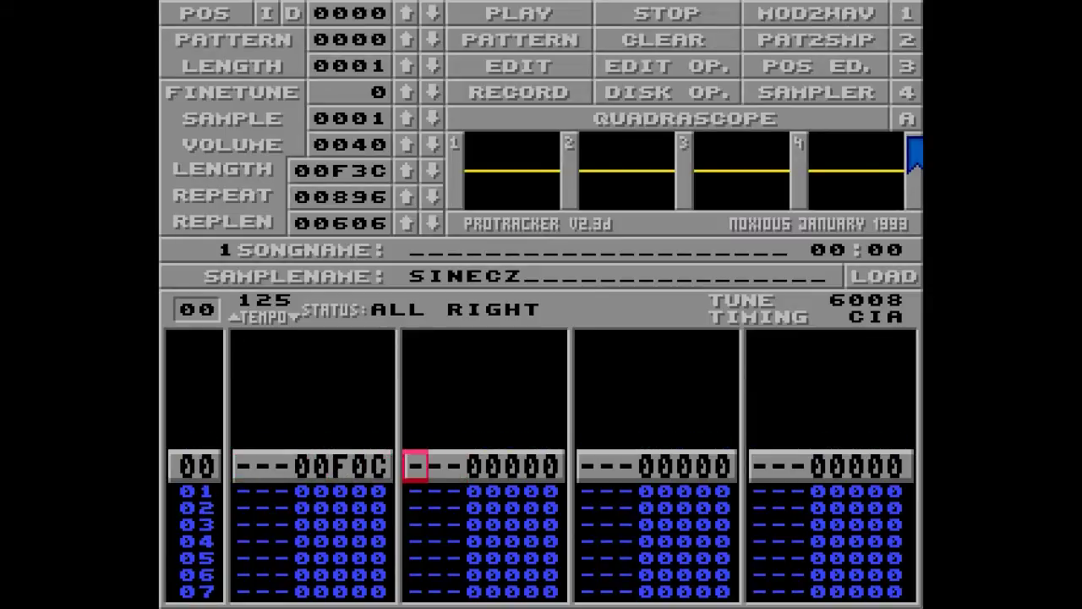
Step: Enter notes C-2, D-2, E-2, F-2 and G-2 on rows 00–04 of track 2
key("z")
key("x")
key("c")
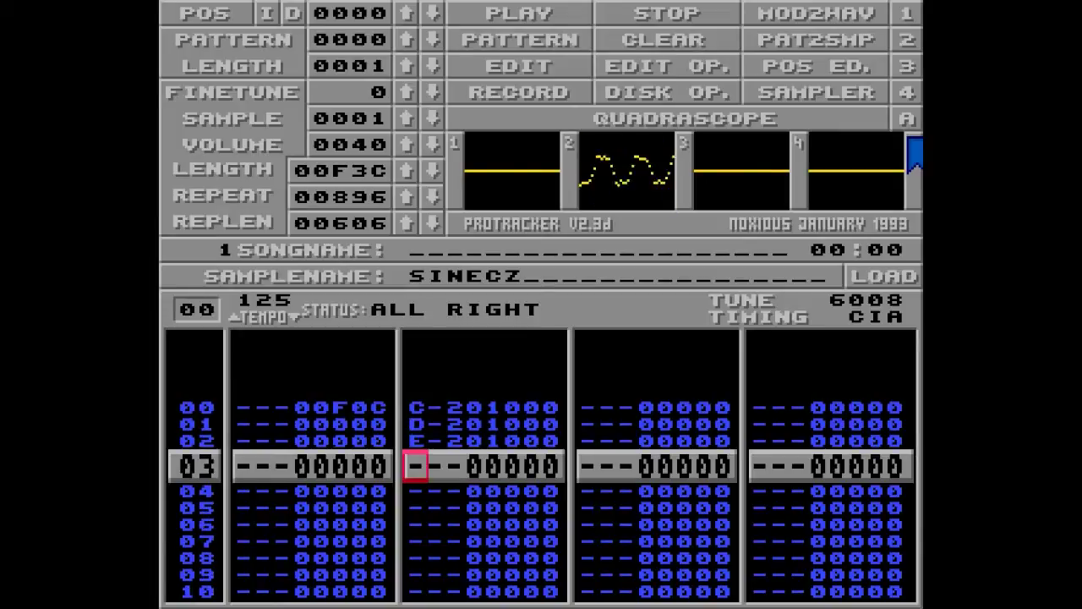
key("v")
key("b")
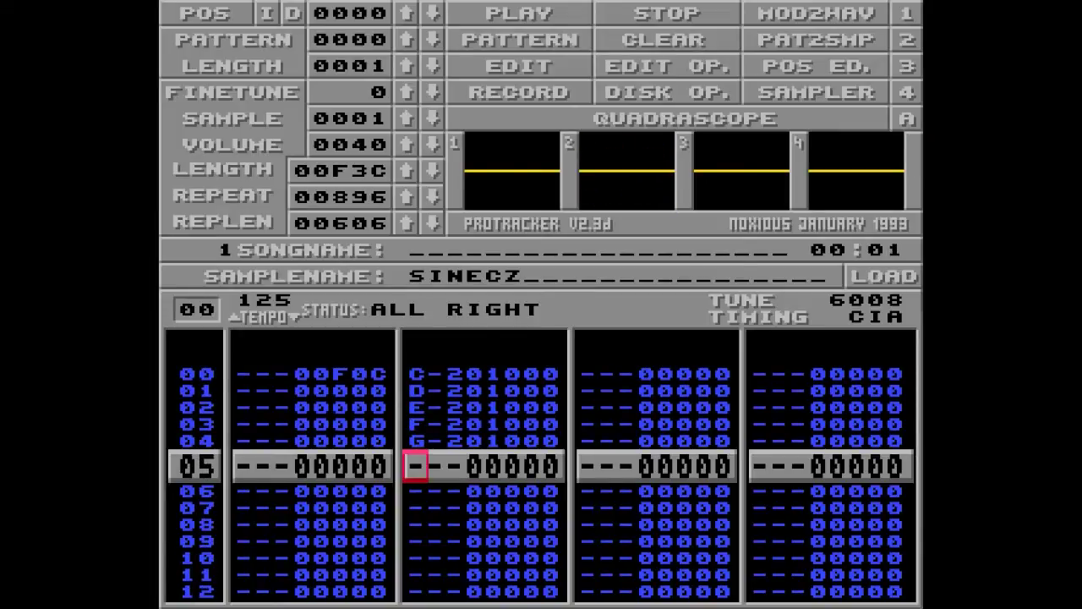
Step: Set song length to 0002 and assign pattern 01 to position 0001, then play to check
left_click(409, 66)
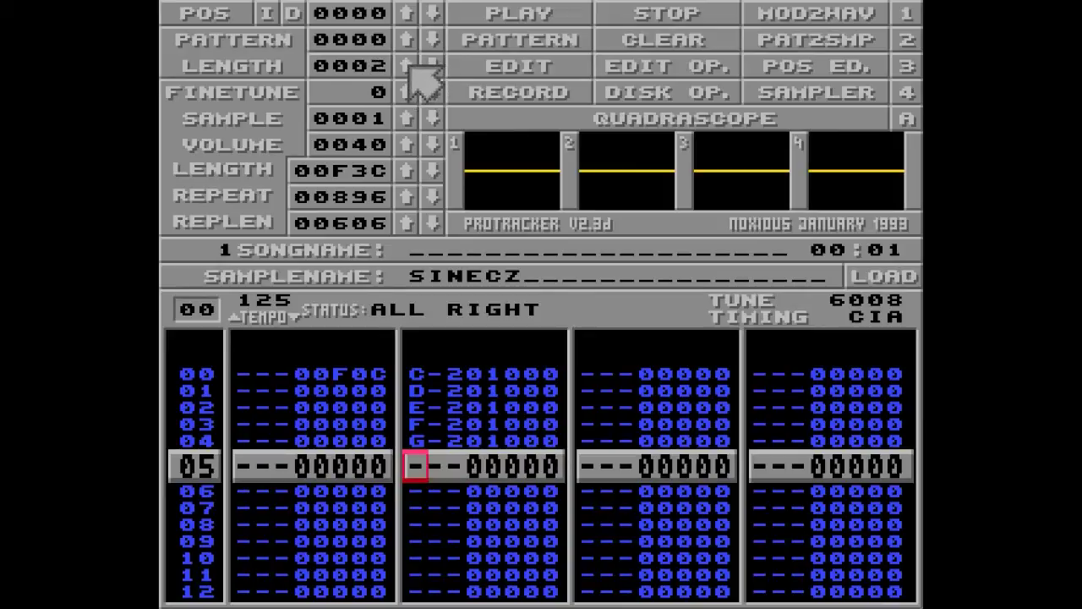
left_click(407, 13)
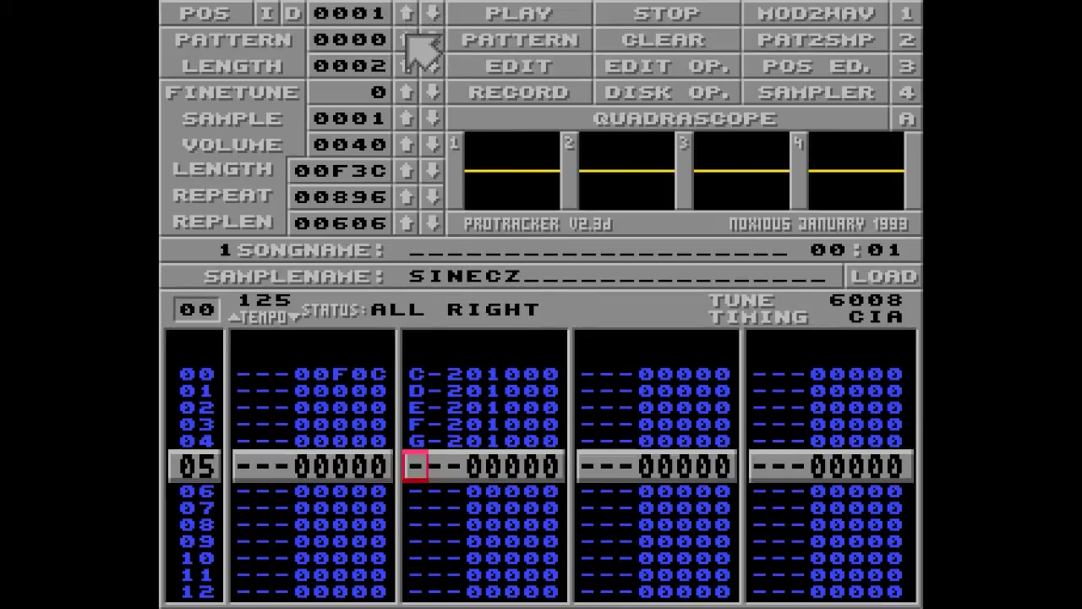
left_click(408, 39)
left_click(488, 18)
key("space")
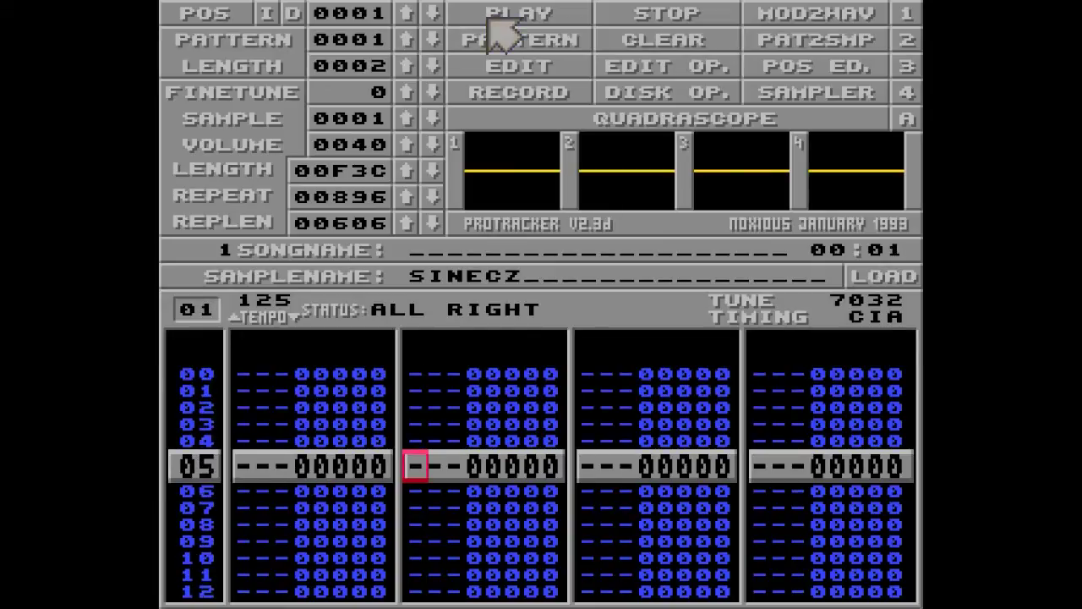
Step: Enter descending notes G-2, F-2, E-2, D-2, C-2 on rows 00–04 of track 2
key("Up")
key("Up")
key("Up")
key("Up")
key("Up")
key("space")
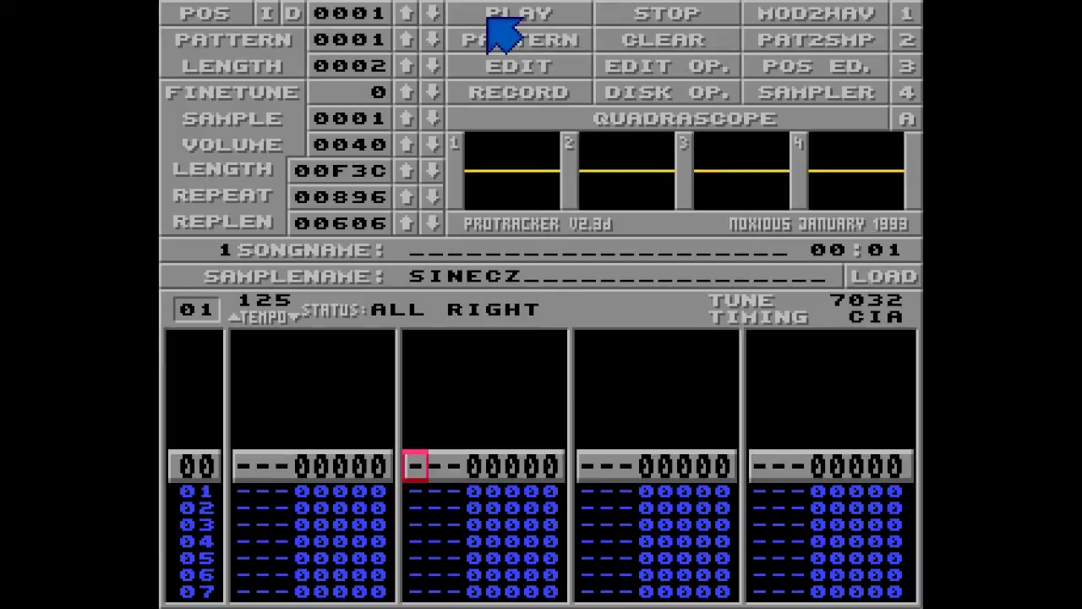
key("b")
key("v")
key("c")
key("x")
key("z")
key("space")
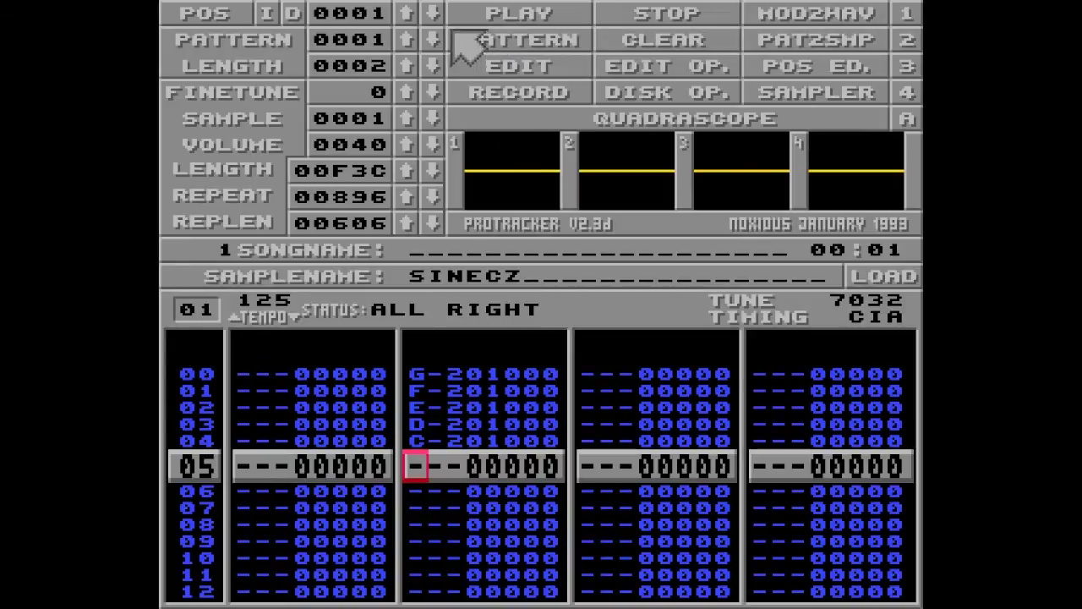
Step: Return to song position 0 and play pattern 00, stopping at row 07
left_click(432, 13)
left_click(475, 15)
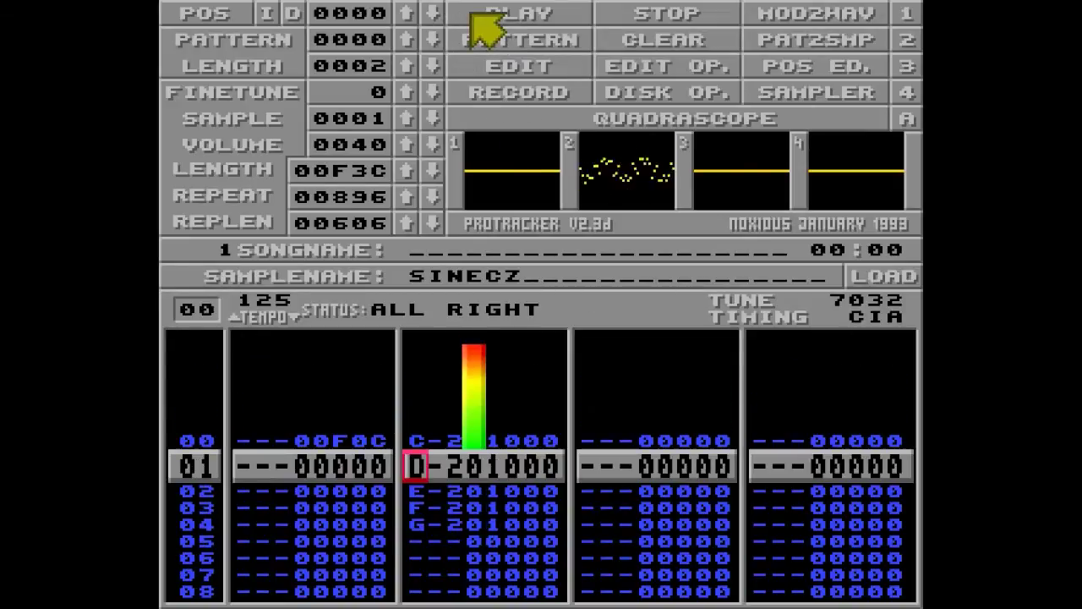
key("space")
Step: Enter D00 in track 2's effect column on row 07 and play to hear the break
key("Right")
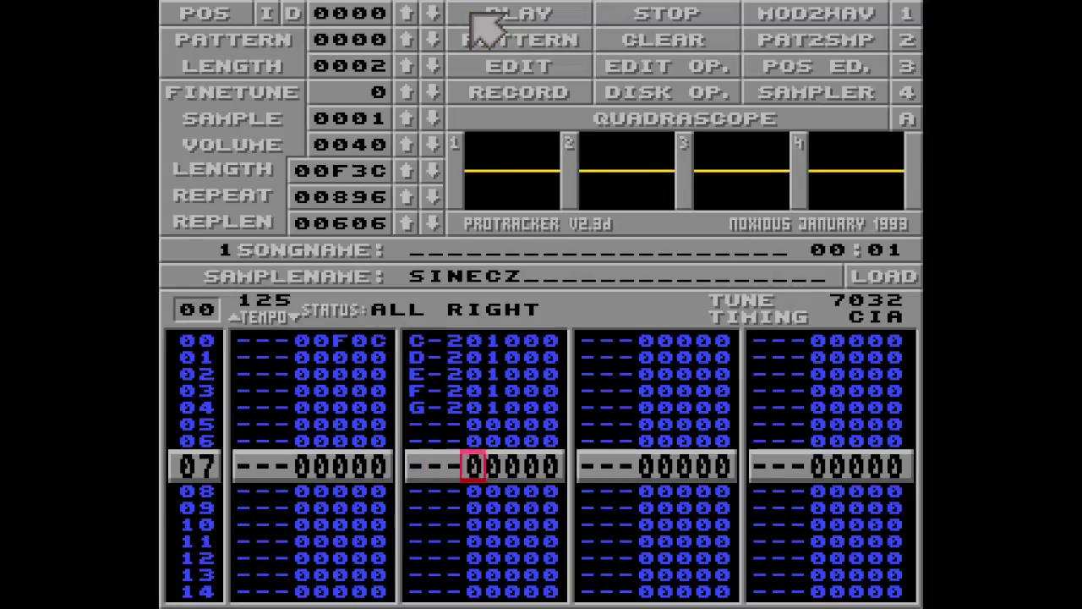
key("Right")
key("space")
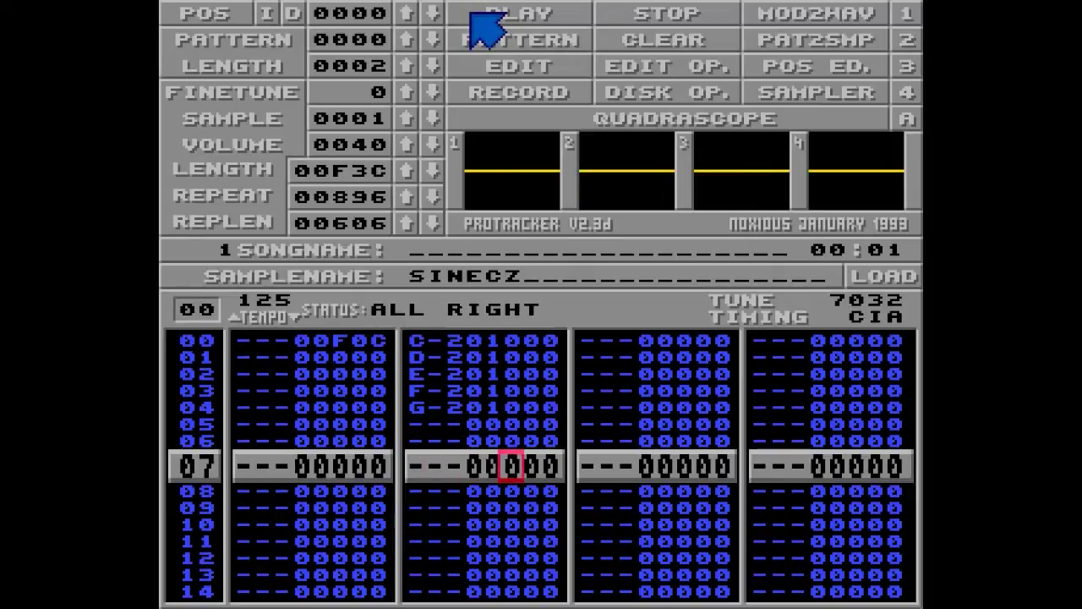
key("d")
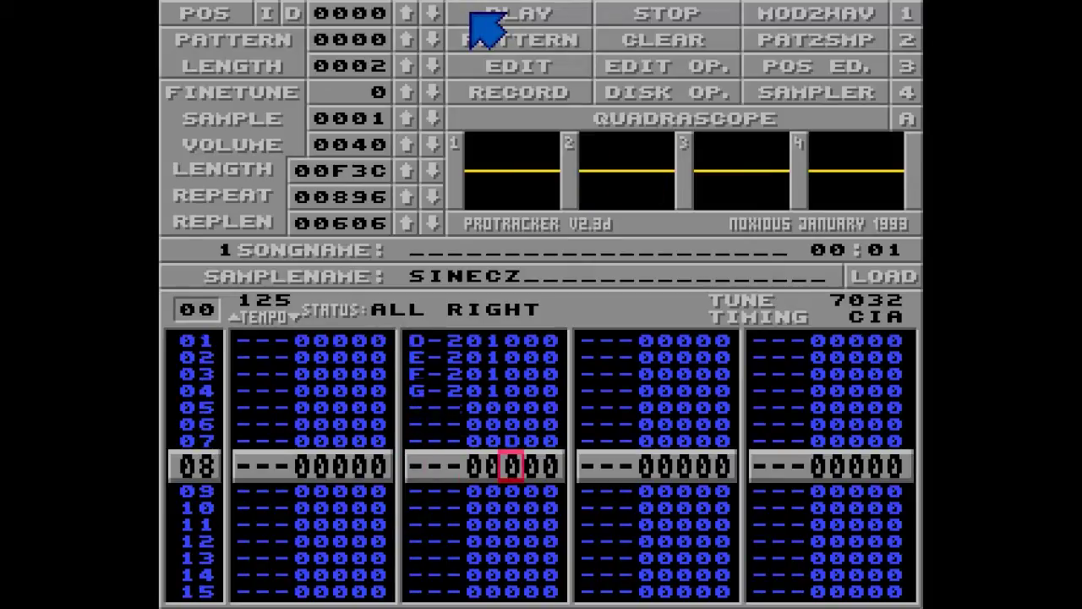
key("Up")
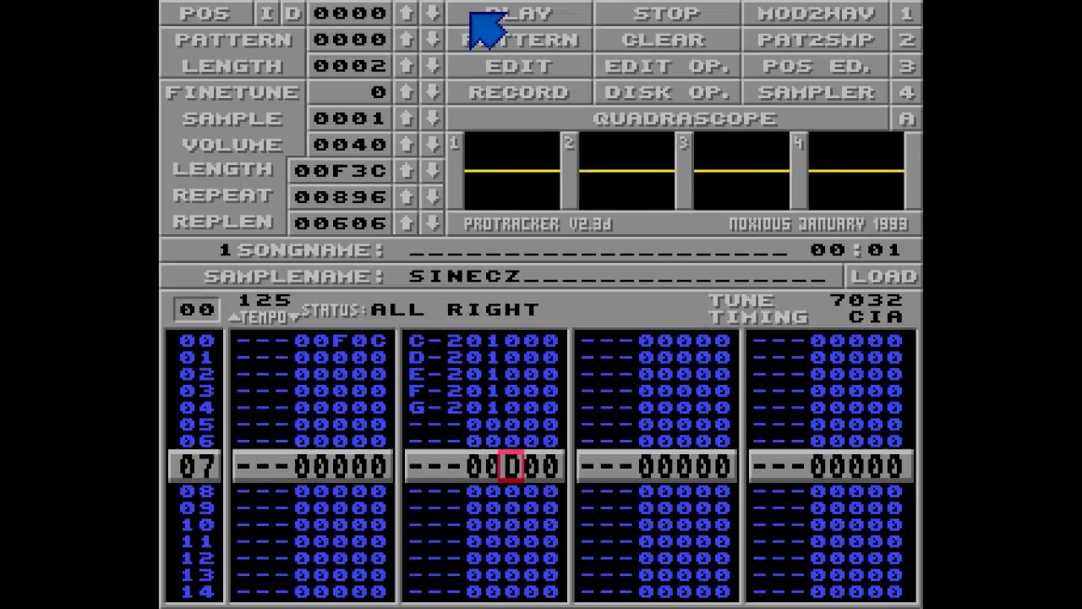
key("Right")
key("Right")
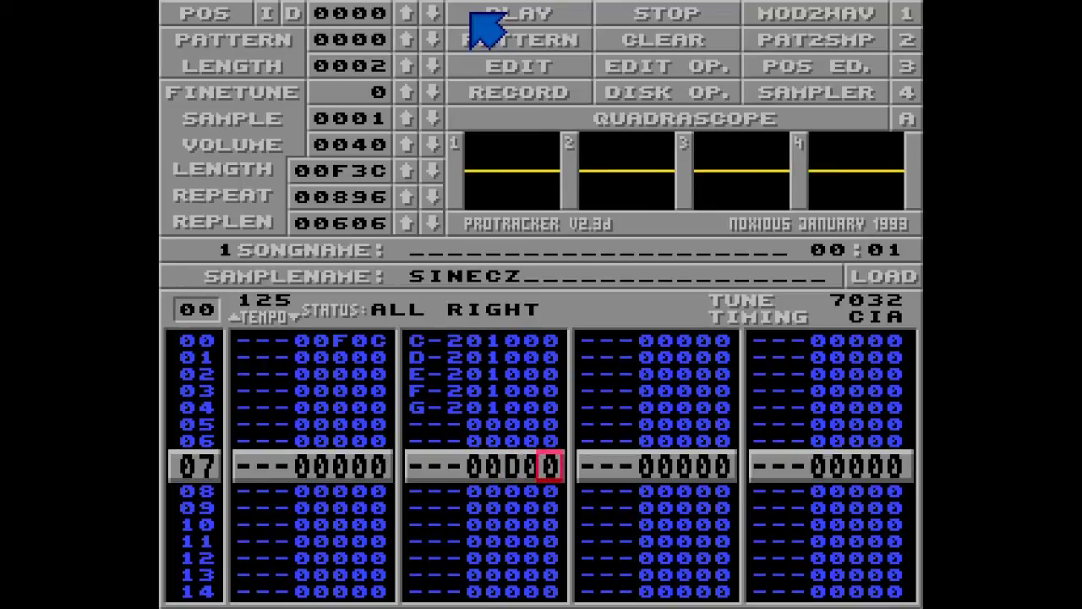
left_click(472, 13)
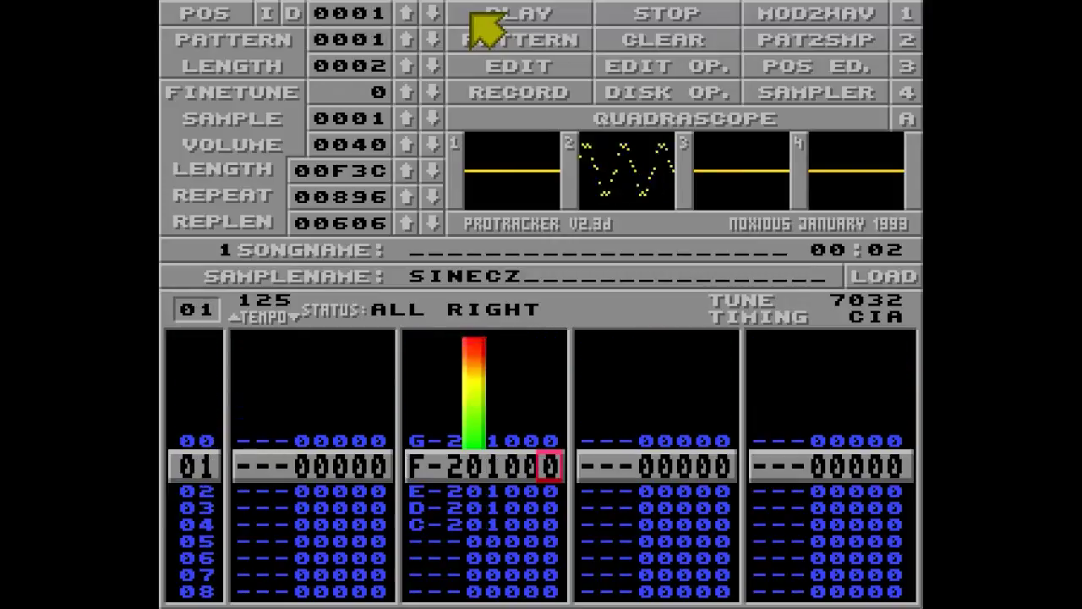
key("space")
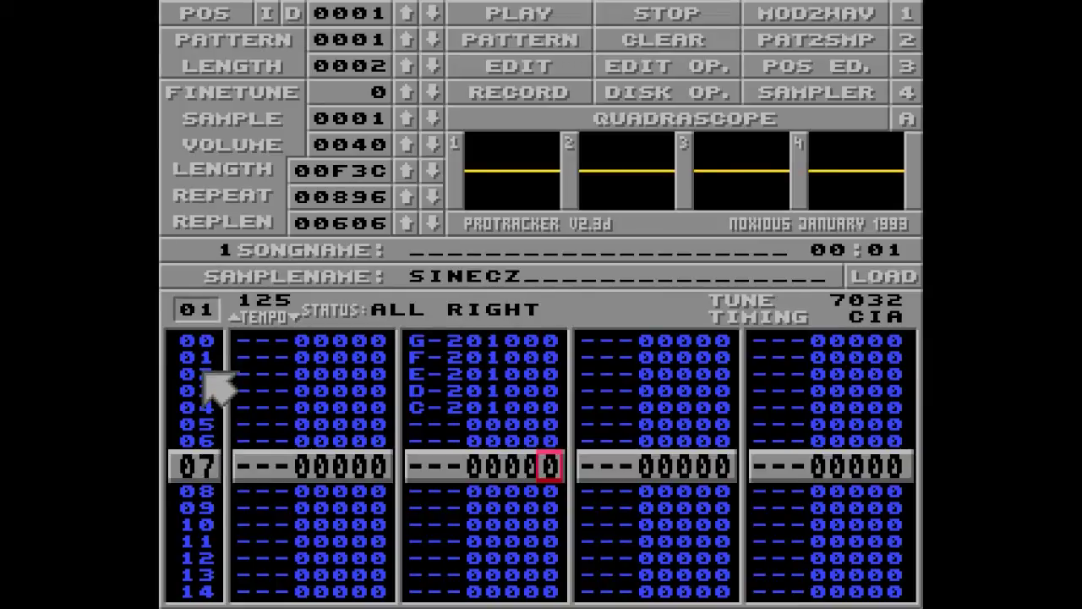
Step: Change channel 2's row-07 break to D03 and play to hear pattern 01 start at row 03
left_click(432, 13)
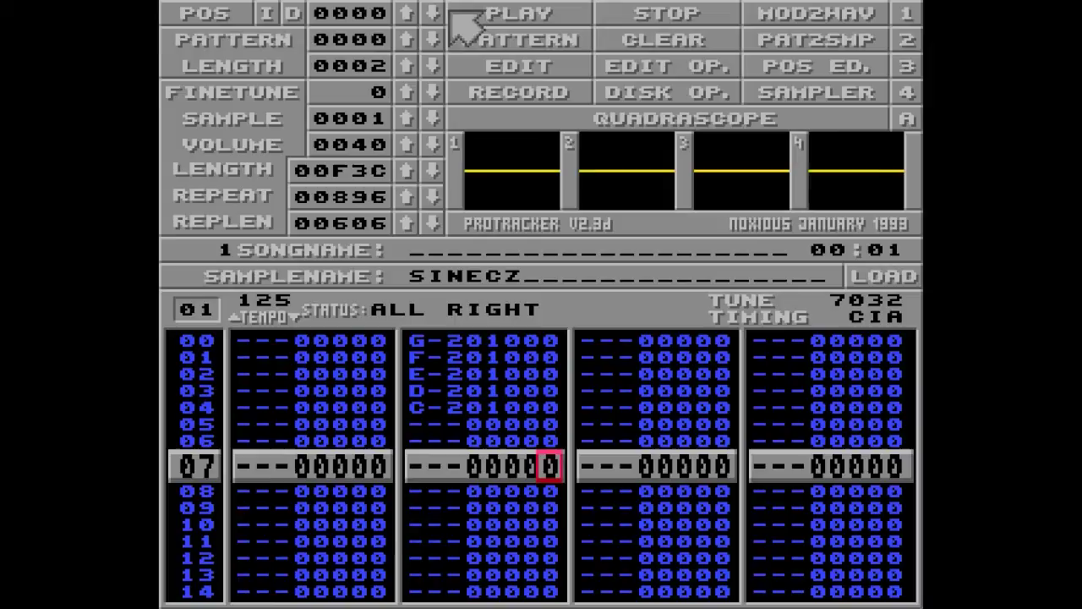
left_click(459, 12)
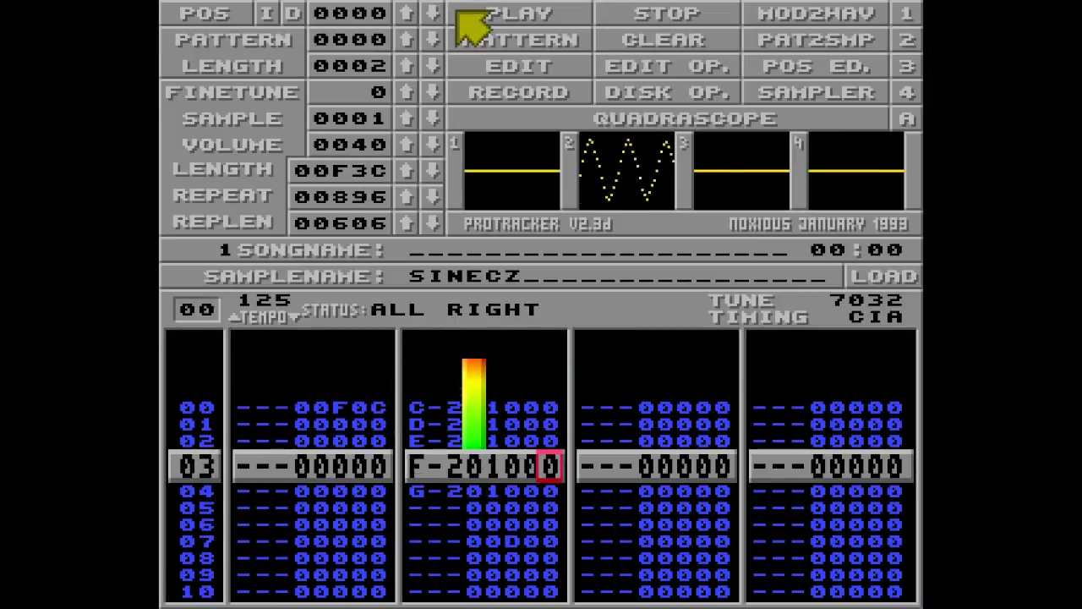
key("space")
key("Down")
key("space")
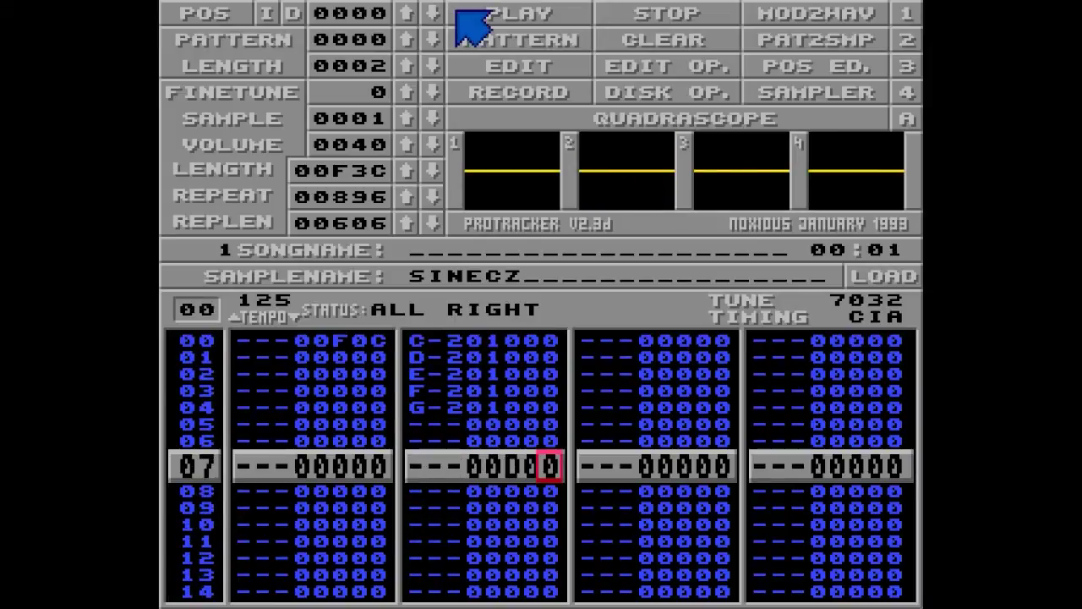
type("3")
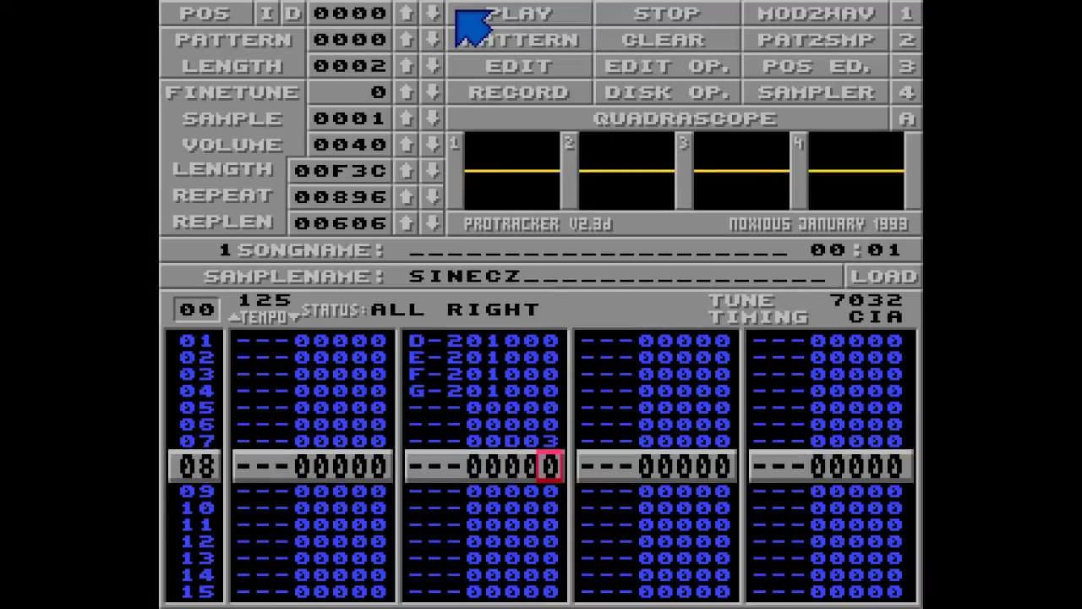
key("Up")
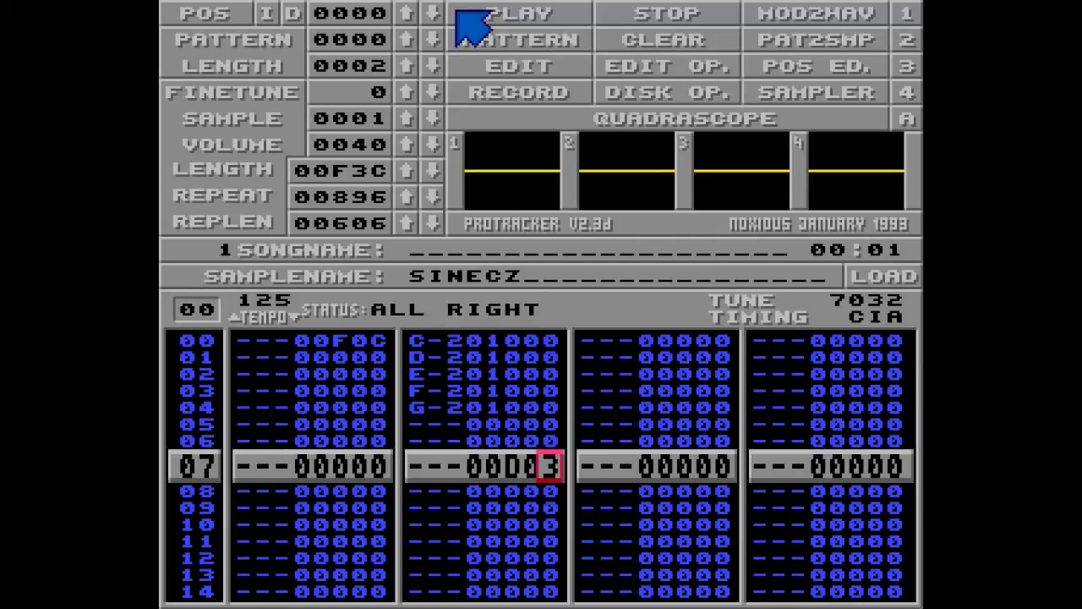
left_click(458, 12)
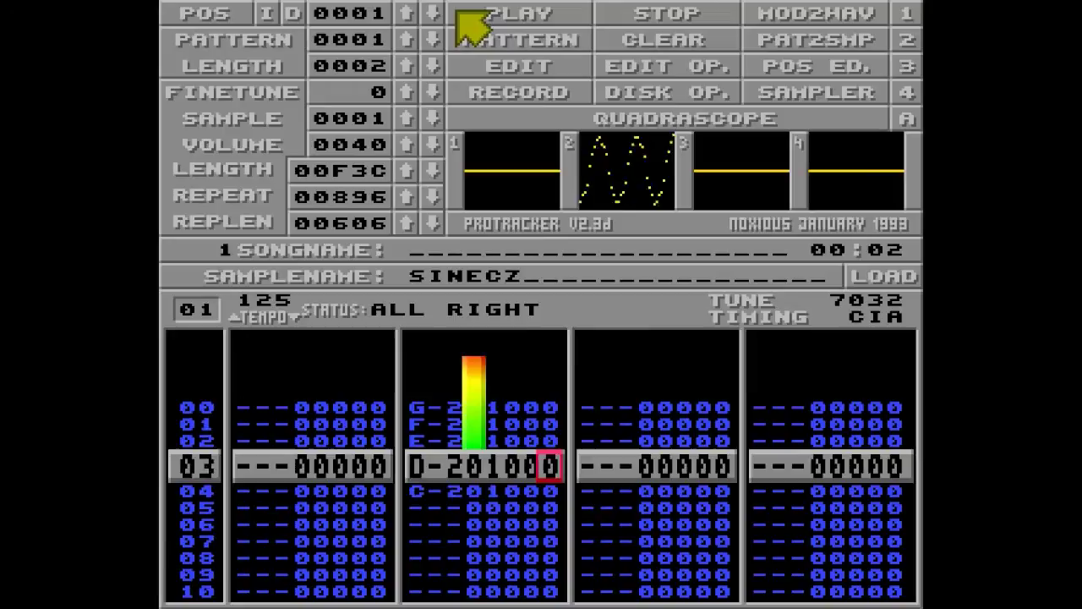
key("space")
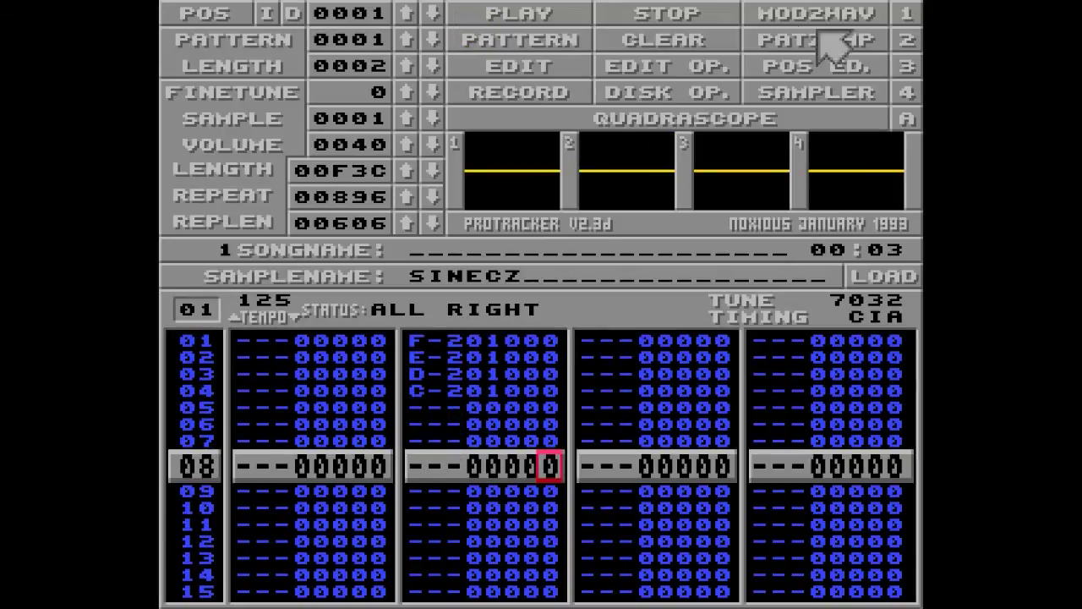
Step: Replay from position 0, stop at row 07, and type D04 in channel 3's effect column
left_click(438, 13)
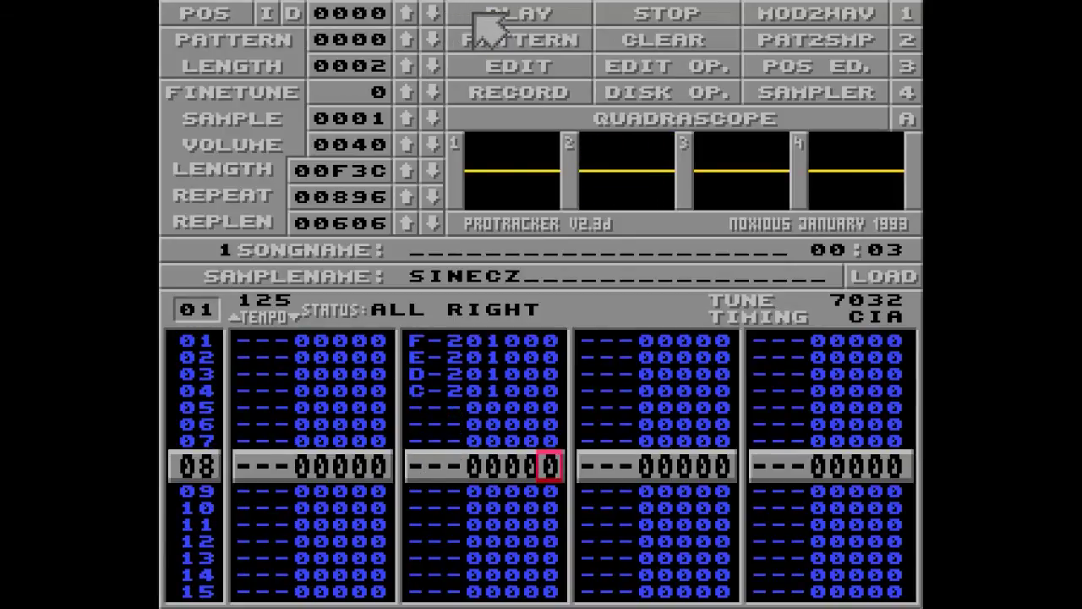
left_click(475, 15)
key("space")
key("Right")
key("Right")
key("Right")
key("Right")
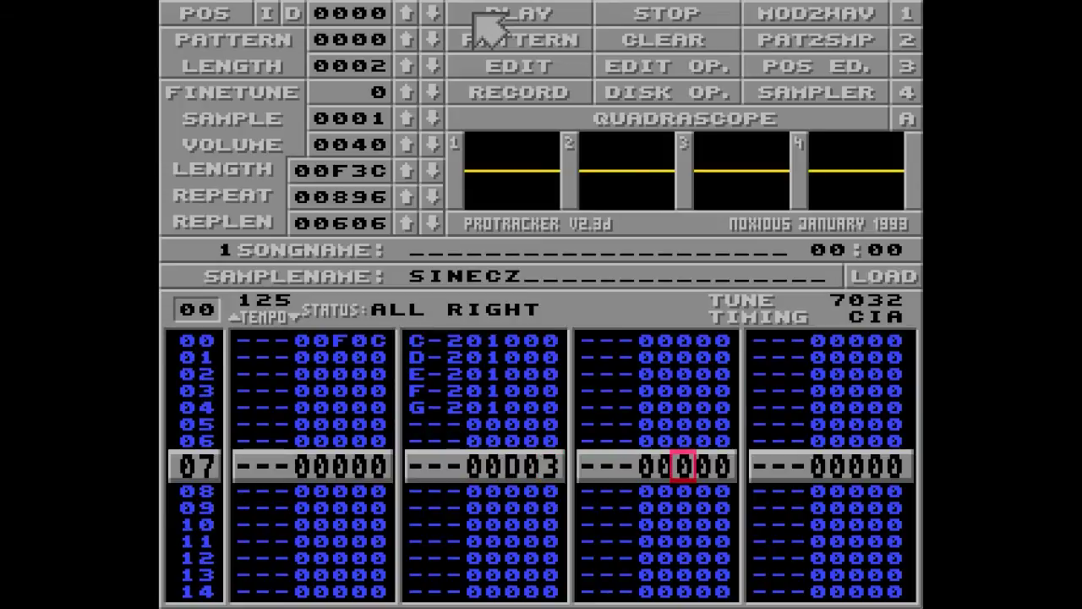
key("space")
type("d")
key("Right")
key("Right")
type("4")
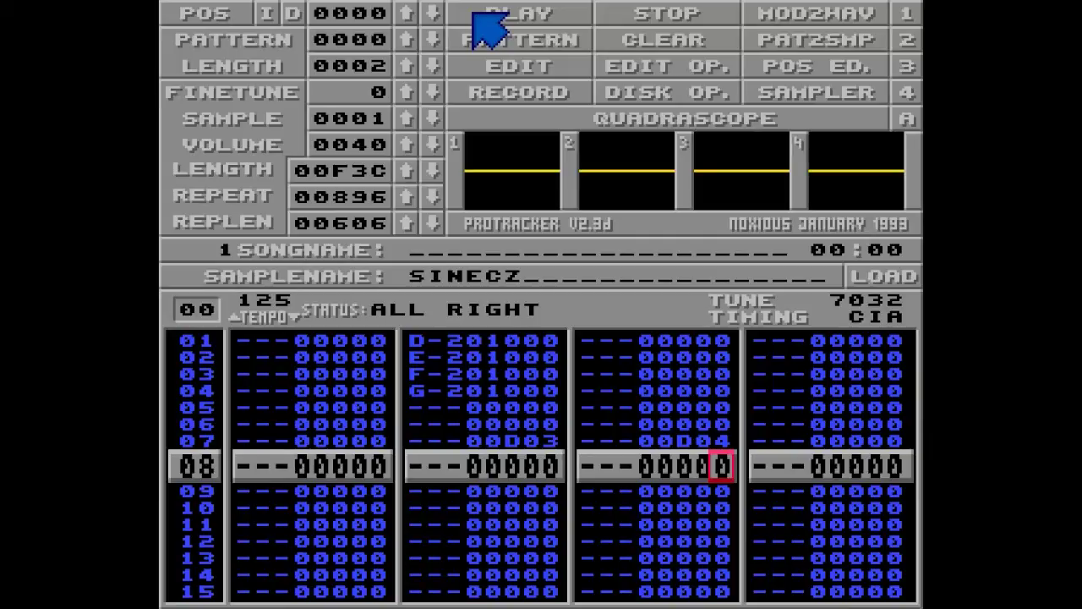
Step: Return to row 07 and play the song to compare both pattern breaks
key("Up")
key("Left")
key("Left")
key("Left")
key("Left")
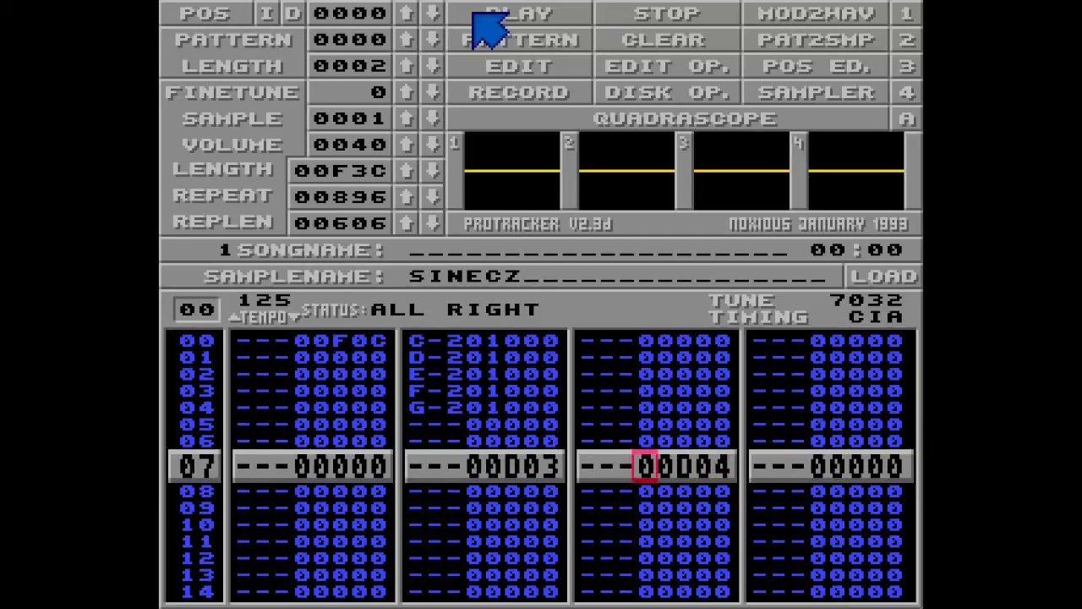
key("Left")
key("Left")
key("Left")
key("Right")
key("Right")
key("Right")
key("Right")
key("Right")
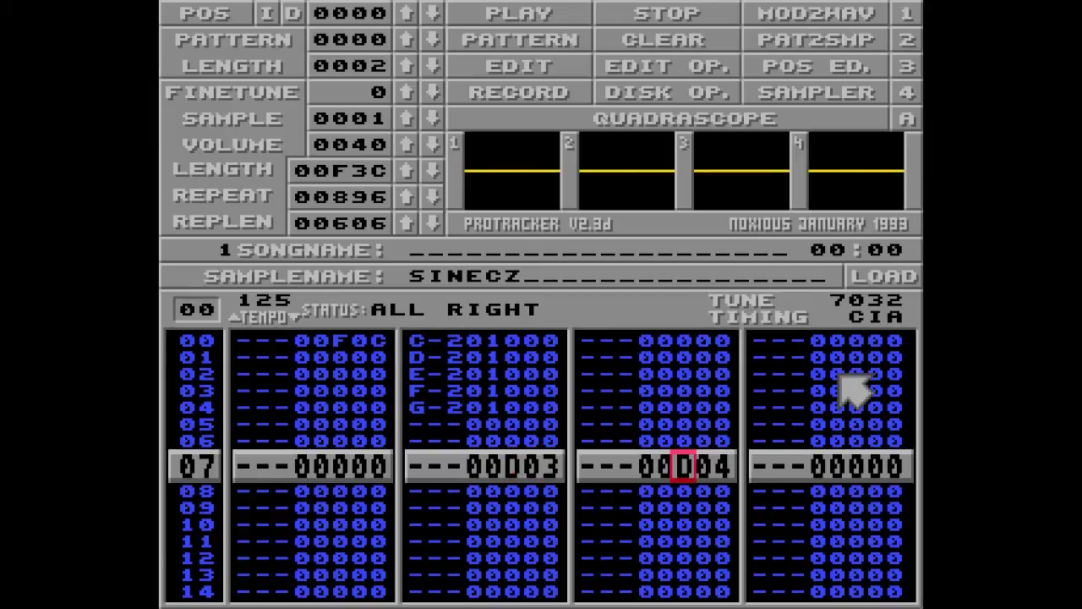
key("Control_R")
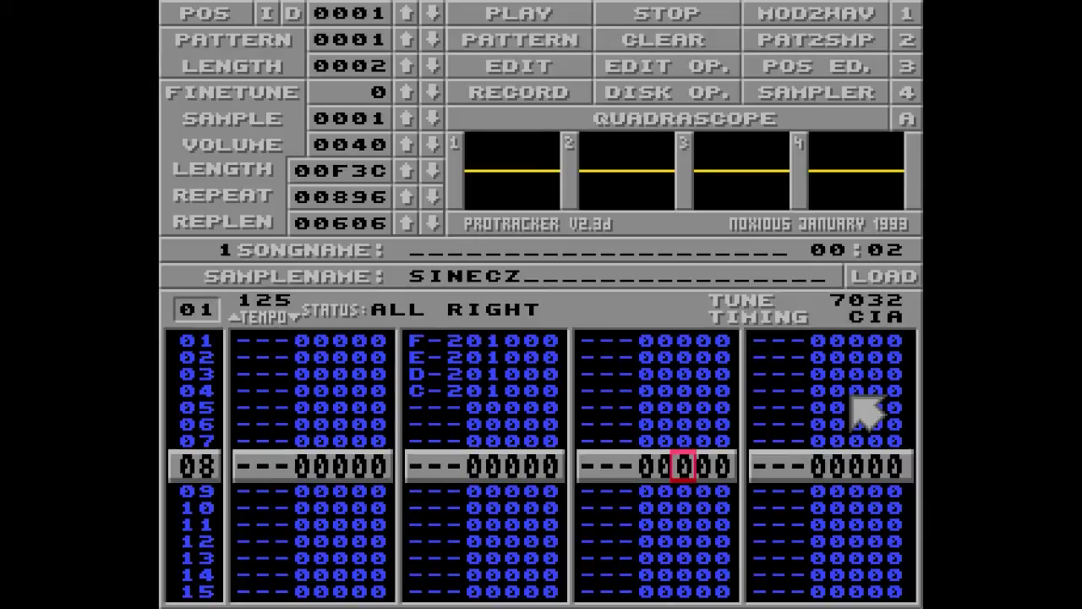
key("Down")
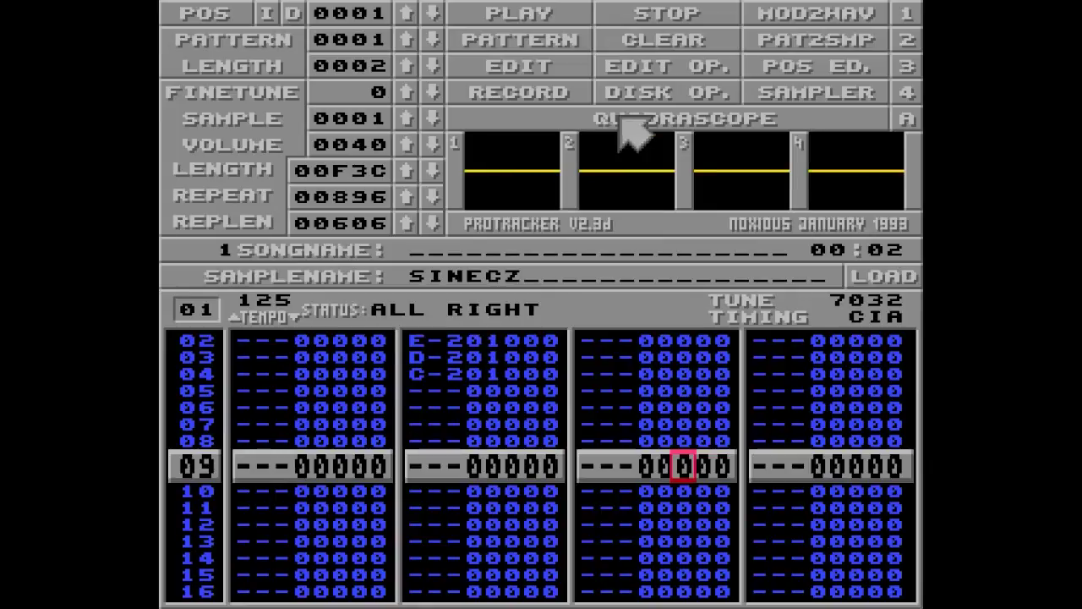
Step: Load the D-COMMAND module from Disk Op. and start it playing
left_click(657, 95)
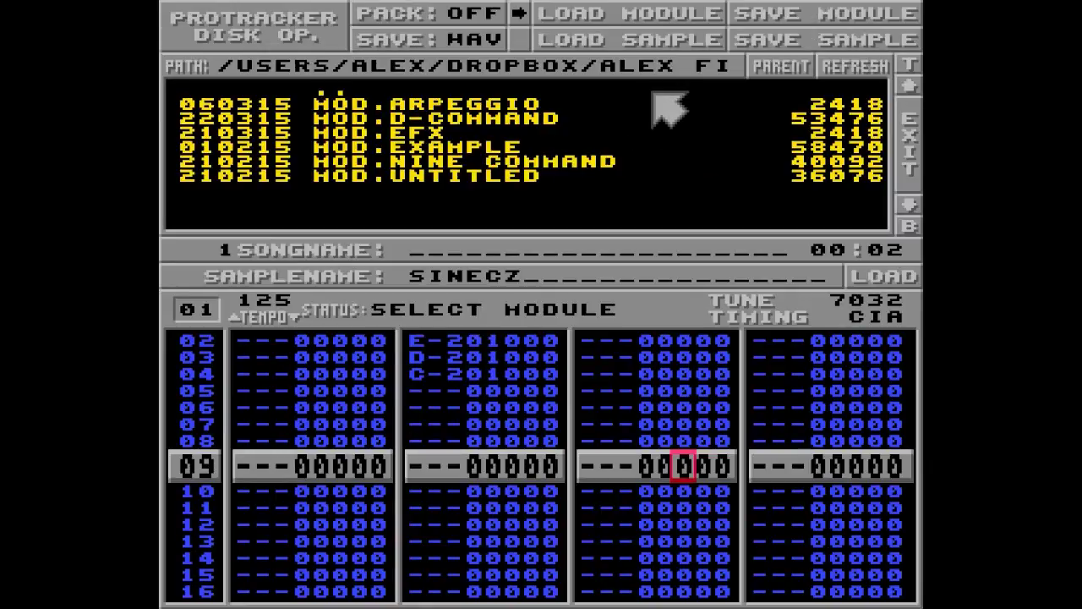
left_click(523, 121)
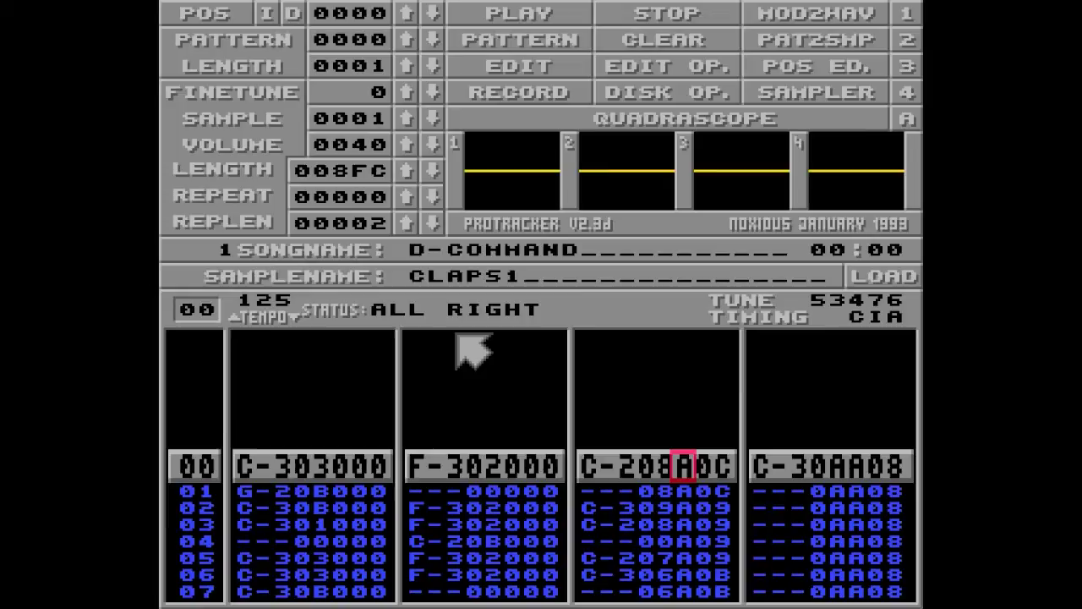
key("Control_R")
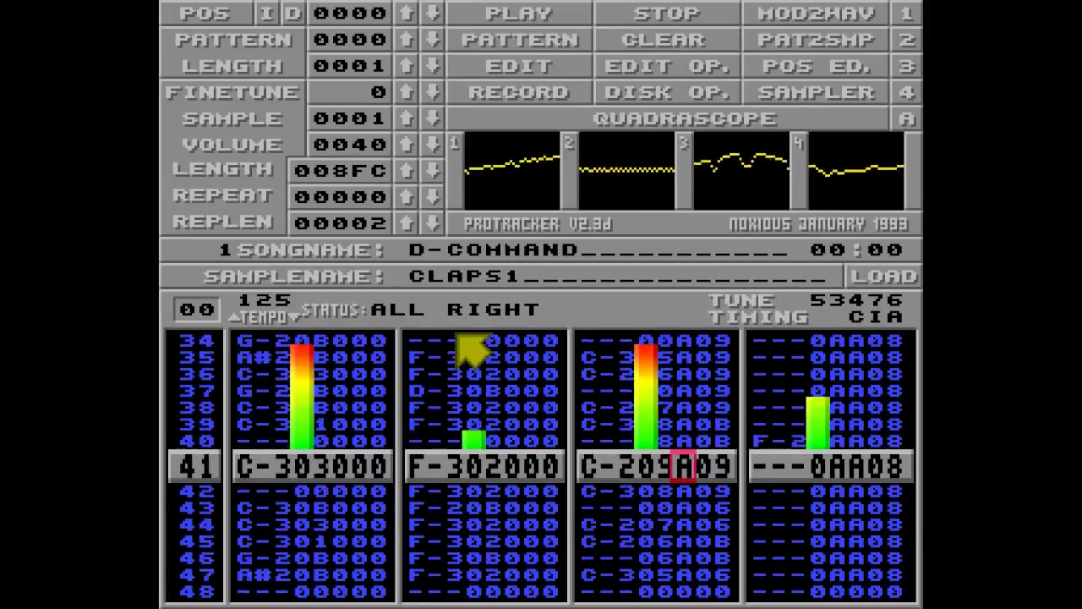
Step: Stop playback and enter D00 in channel 1's effect column on row 47
key("space")
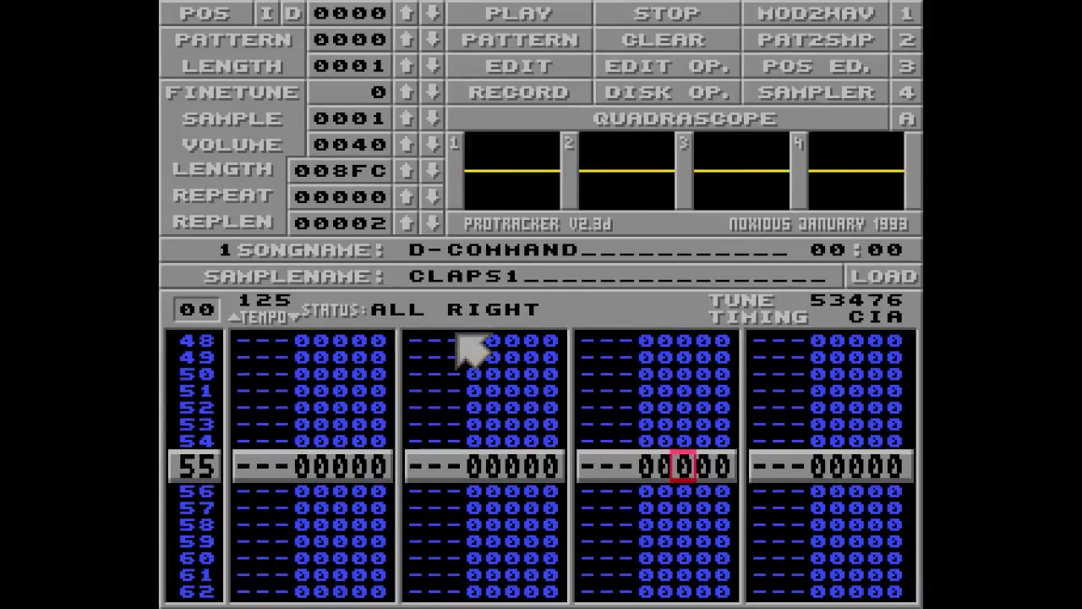
key("Tab")
key("Down")
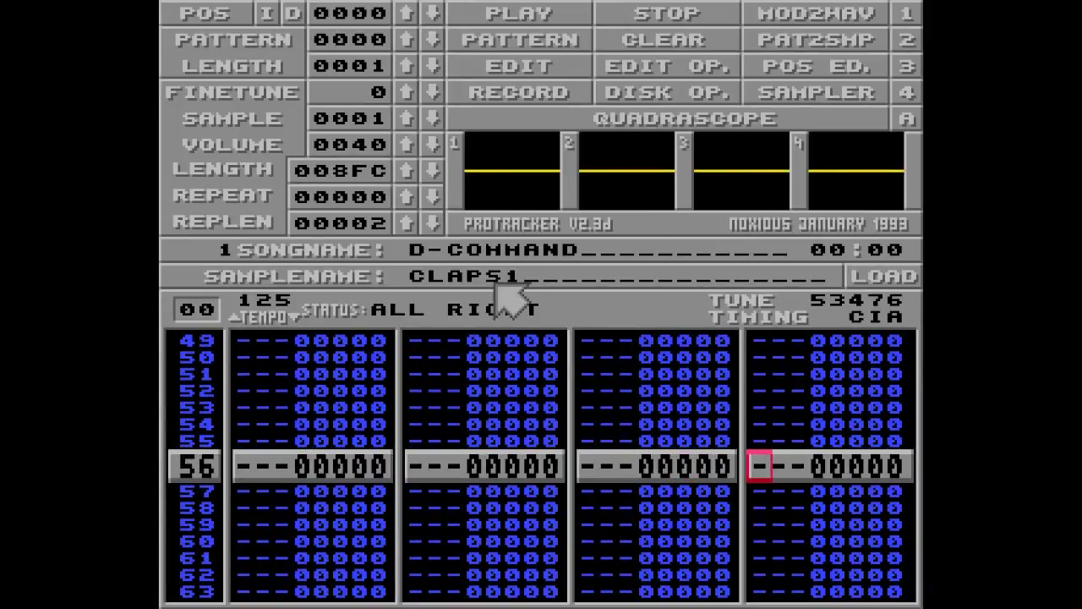
key("Up")
key("Up")
key("Up")
key("Up")
key("Up")
key("Up")
key("Up")
key("Left")
key("Left")
key("Left")
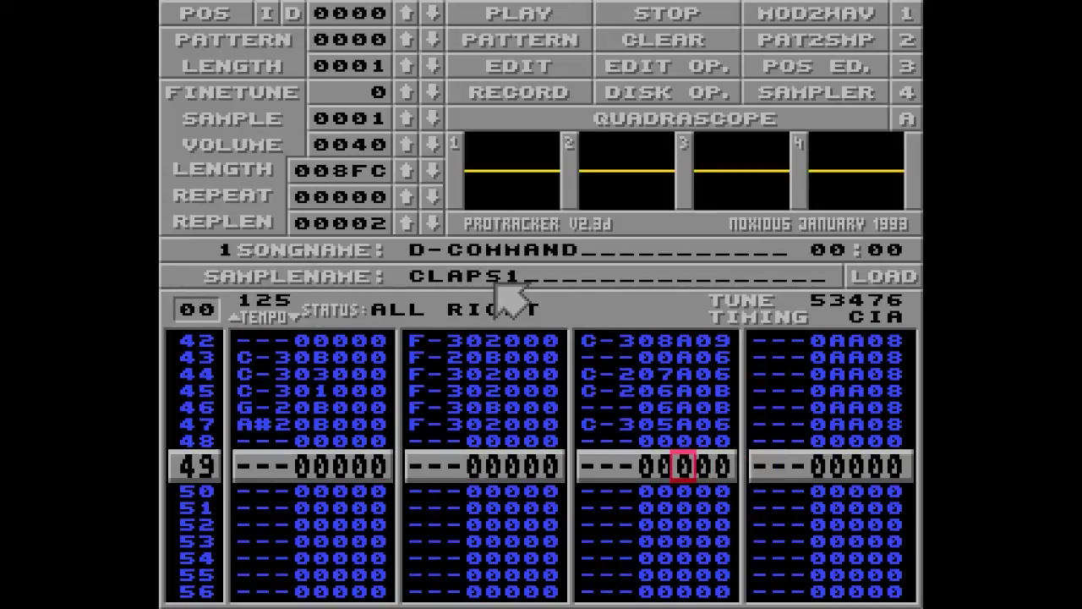
key("Left")
key("Left")
key("Left")
key("Left")
key("Left")
key("Left")
key("Left")
key("Left")
key("Left")
key("Left")
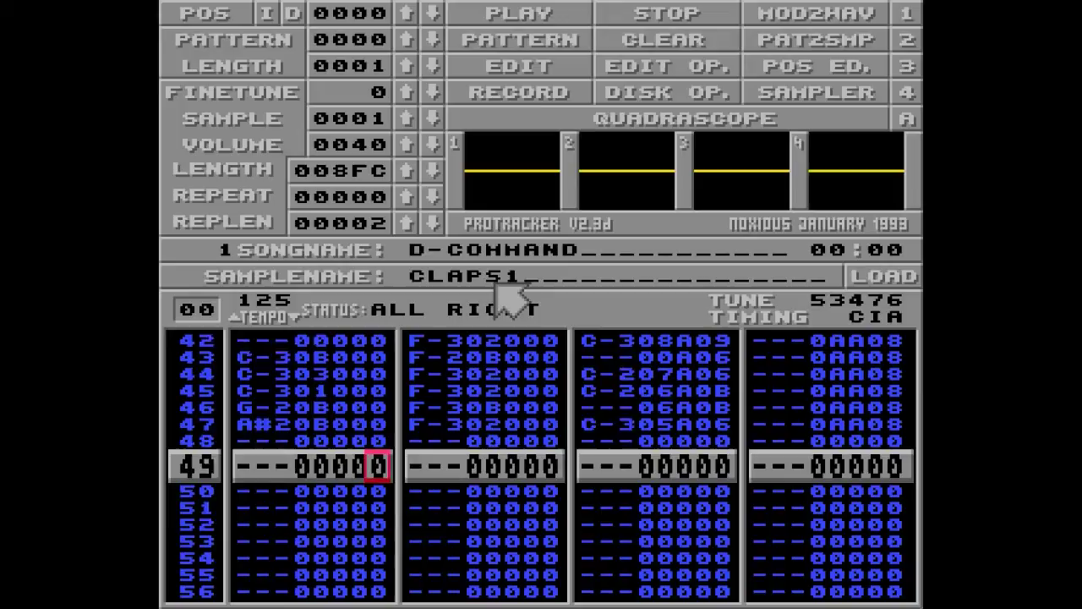
key("Up")
key("Up")
key("Left")
key("Left")
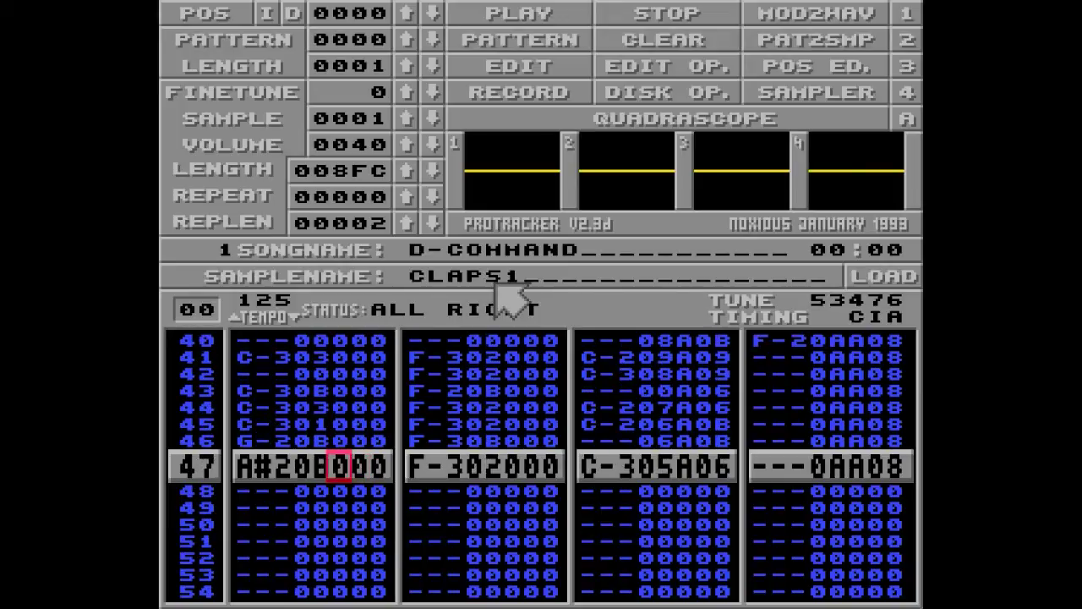
type("d")
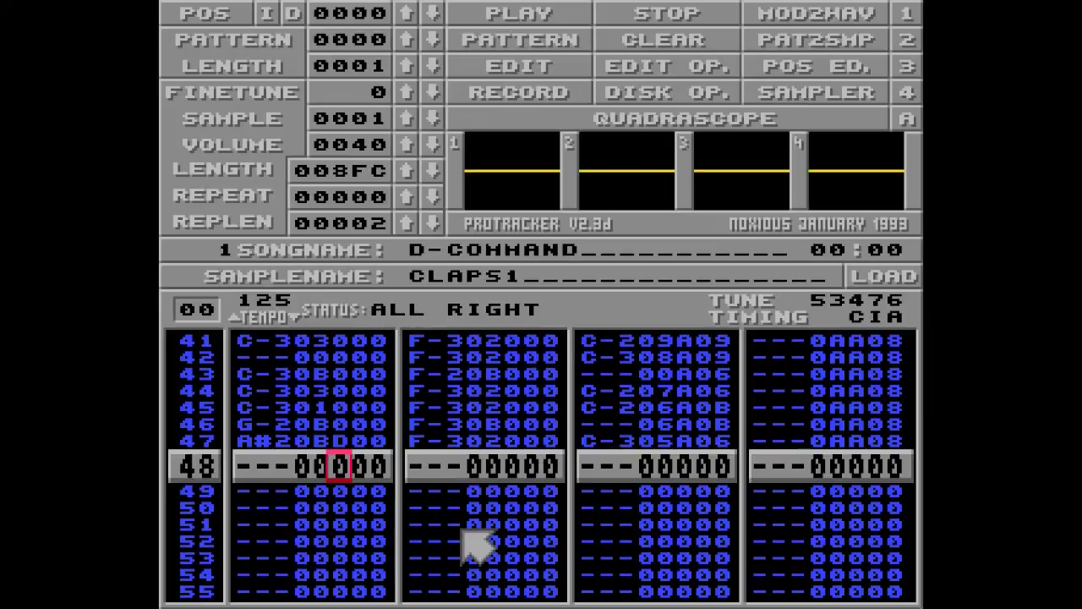
Step: Play D-COMMAND and watch it jump from row 47 back to row 00
key("Control_R")
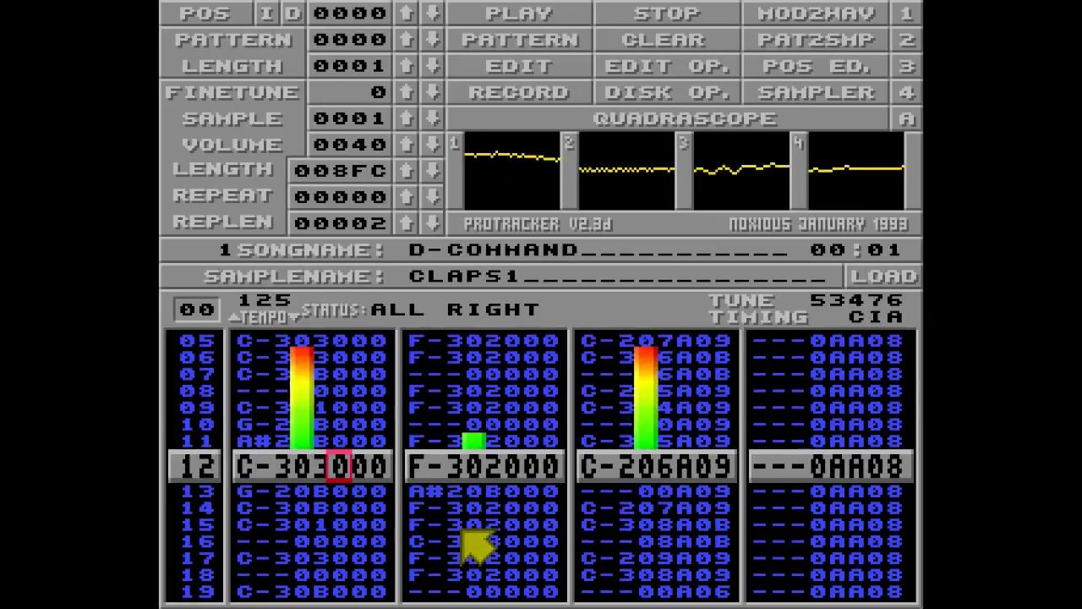